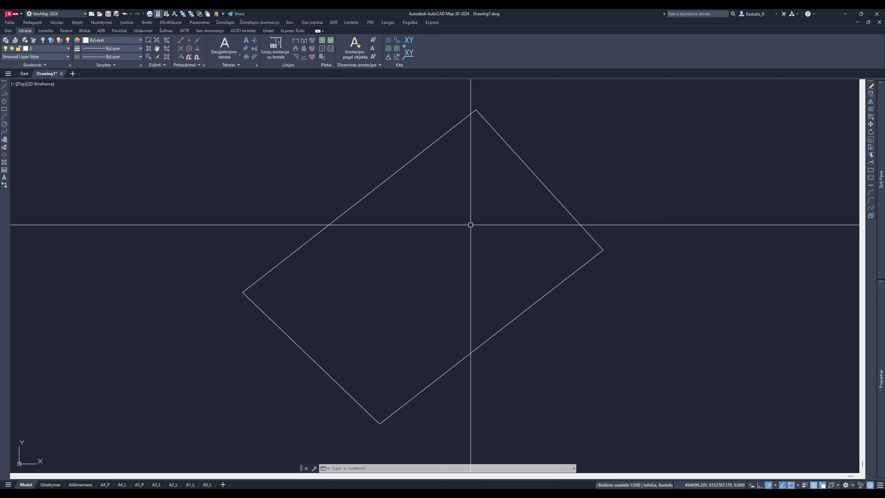
# Step: Add an aligned dimension to the quadrilateral's upper-left edge, placing the dimension line outside the shape
pyautogui.write('DIMA')
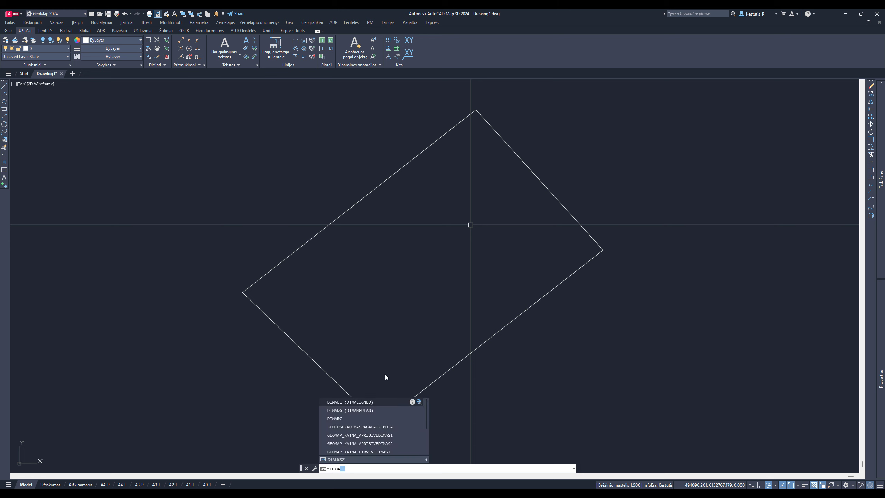
pyautogui.click(379, 406)
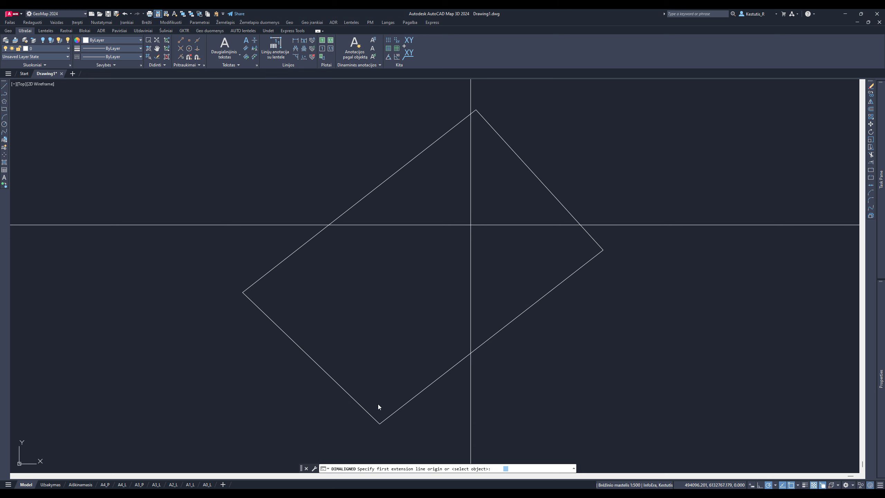
pyautogui.click(243, 292)
pyautogui.click(476, 110)
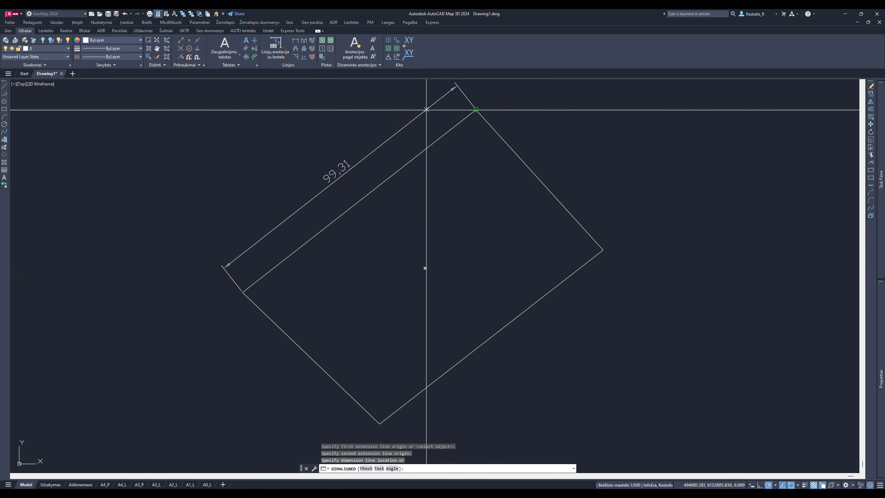
pyautogui.click(427, 109)
pyautogui.press('Escape')
# Step: Select the aligned dimension and view its properties
pyautogui.moveTo(361, 154); pyautogui.dragTo(347, 167, button='middle')
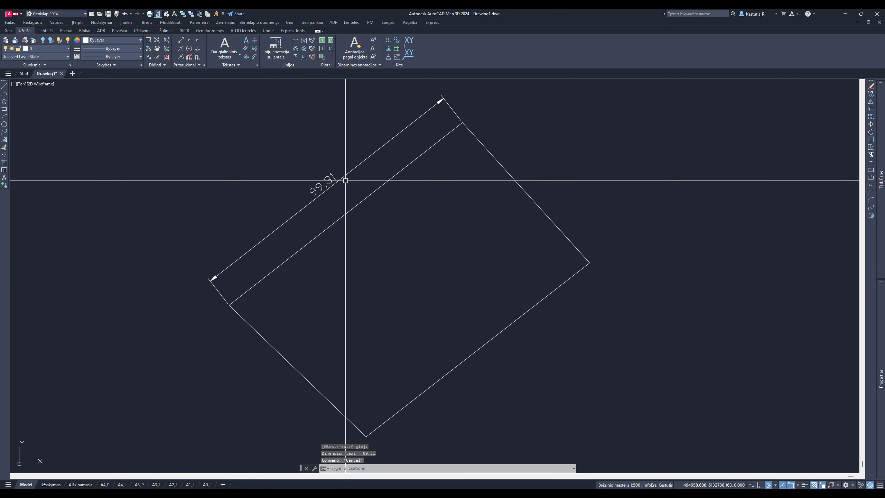
pyautogui.click(357, 167)
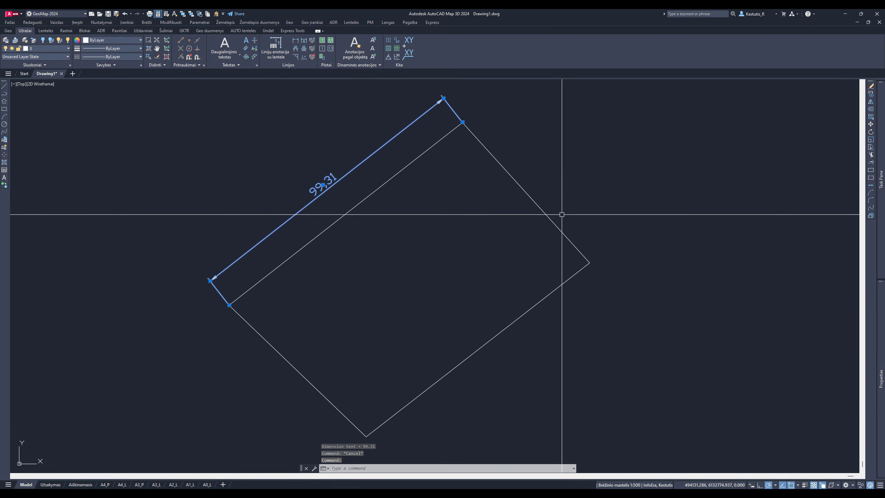
pyautogui.moveTo(876, 353)
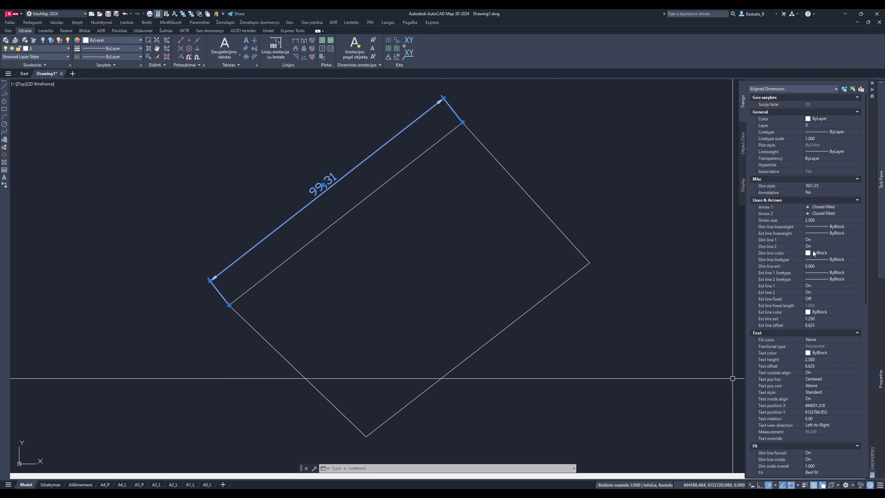
pyautogui.press('Escape')
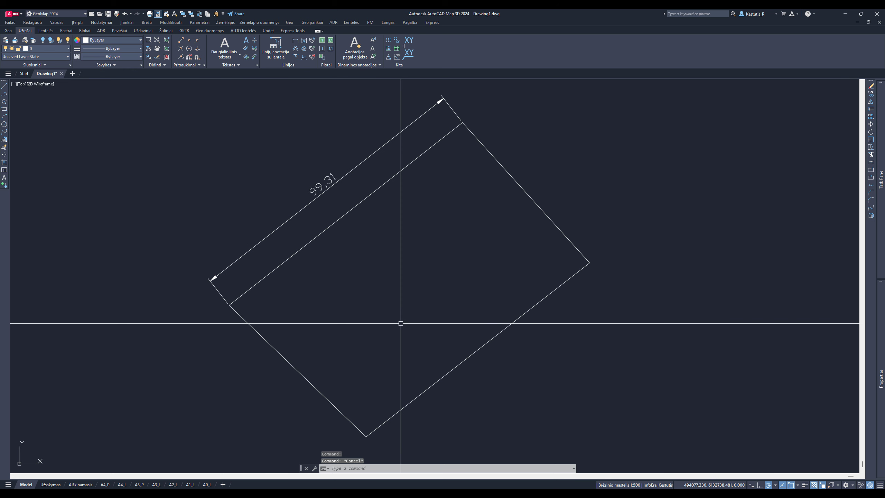
pyautogui.moveTo(406, 315); pyautogui.dragTo(393, 323, button='middle')
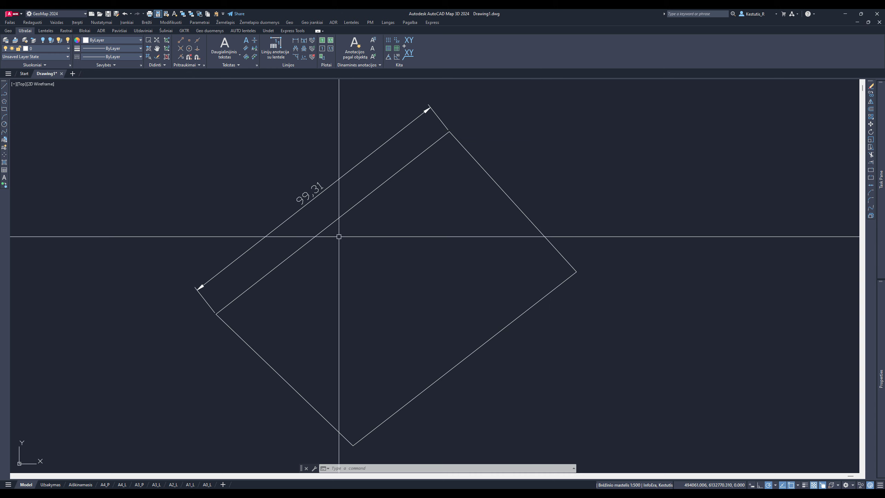
pyautogui.rightClick(6, 201)
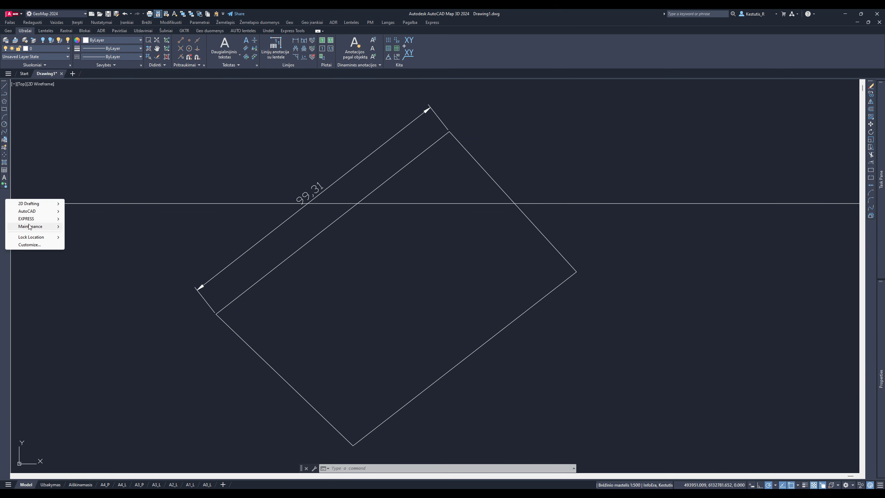
pyautogui.click(389, 254)
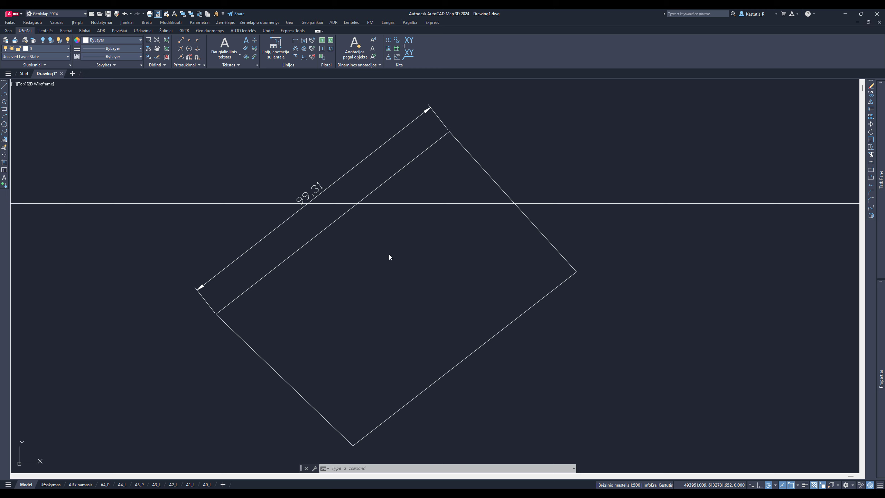
pyautogui.click(391, 260)
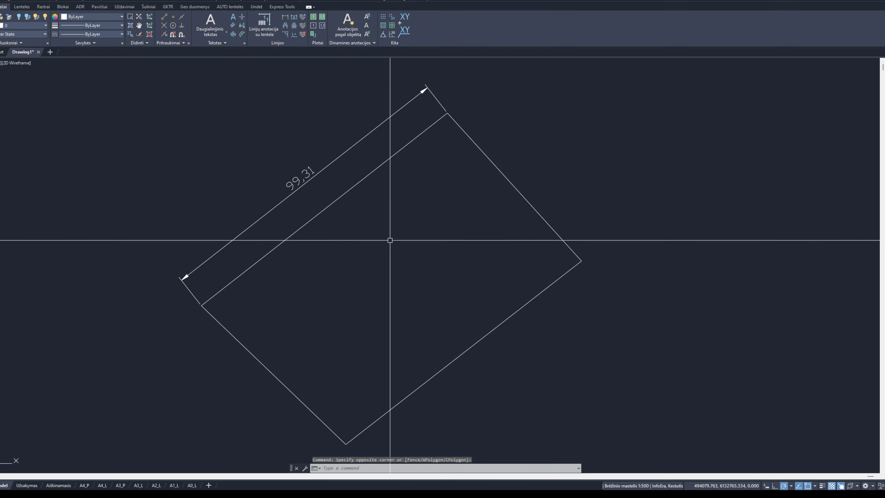
# Step: Open the CUI customization dialog for transferring content between files and expand the Toolbars node of the main customization file
pyautogui.write('cui')
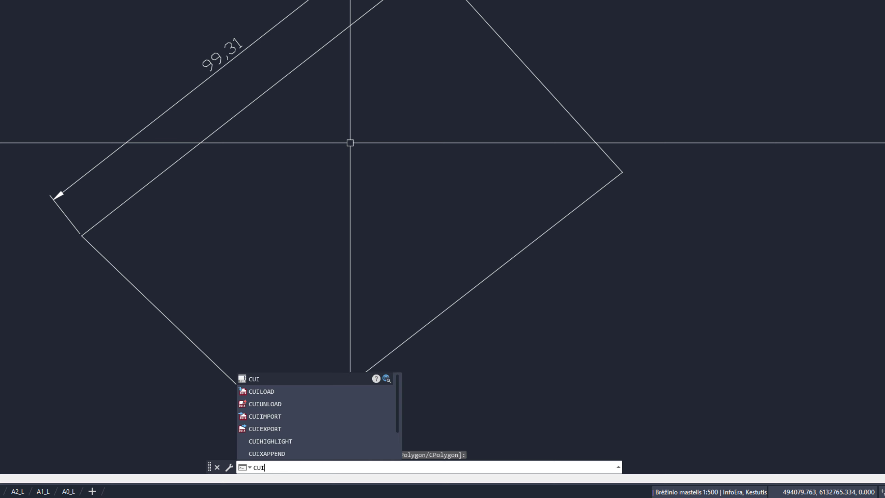
pyautogui.press('Return')
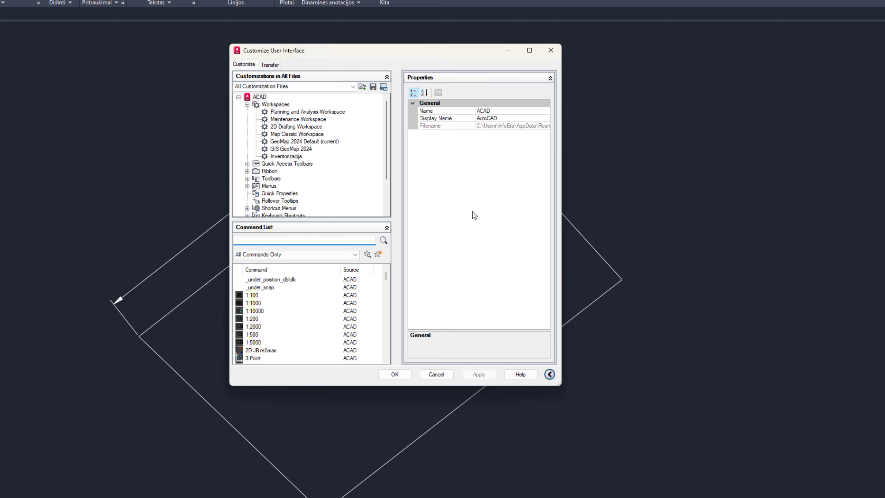
pyautogui.click(270, 65)
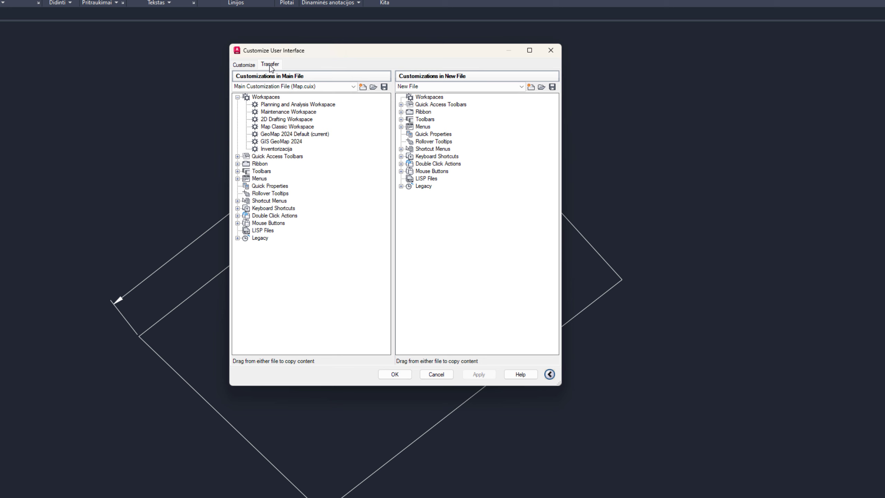
pyautogui.click(237, 171)
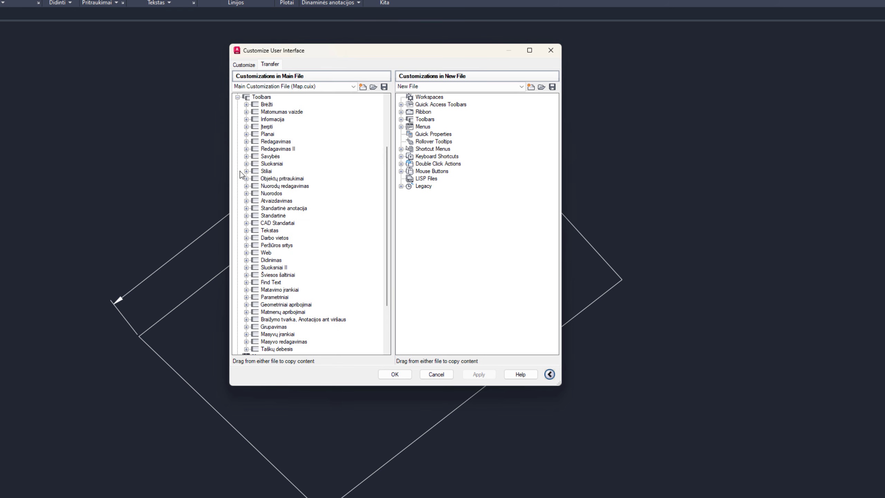
pyautogui.click(262, 97)
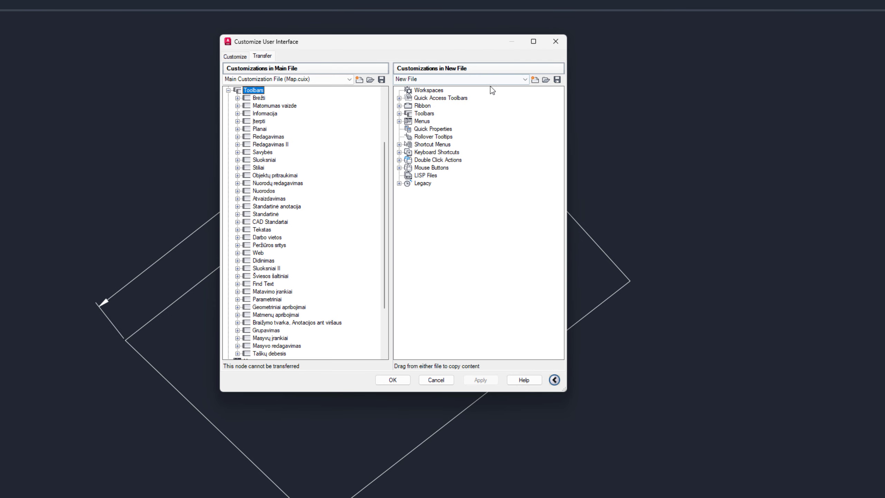
pyautogui.press('ctrl')
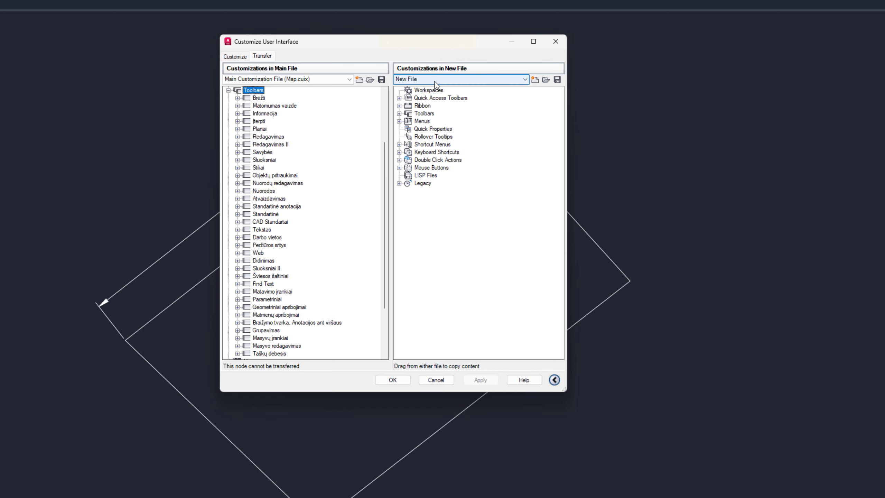
# Step: Start opening an existing customization file on the new-file side and show the full path of the Support folder
pyautogui.click(440, 80)
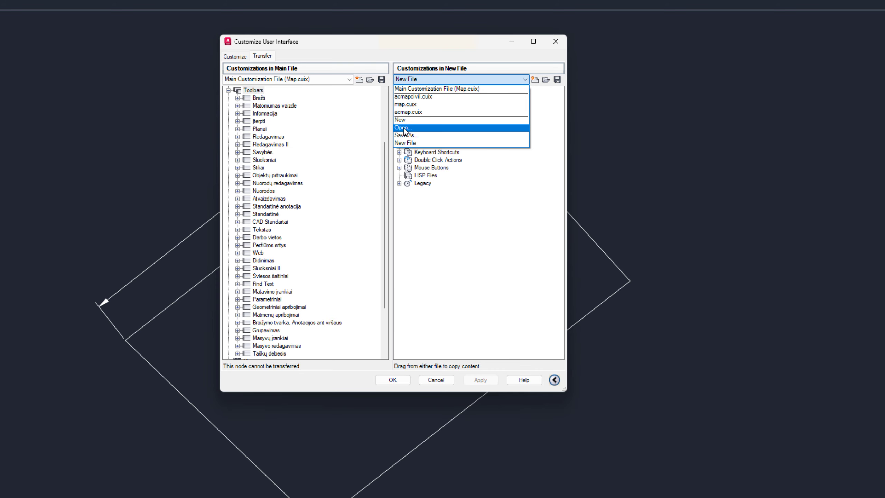
pyautogui.click(422, 128)
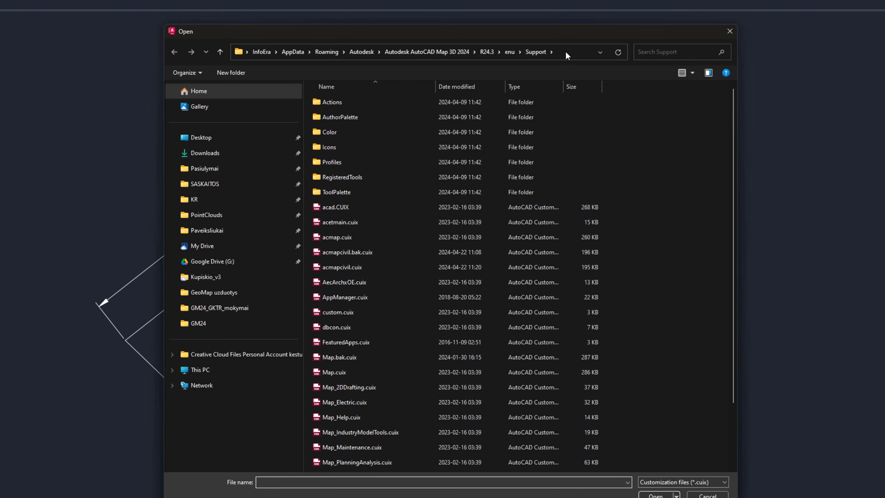
pyautogui.moveTo(506, 30); pyautogui.dragTo(467, 20)
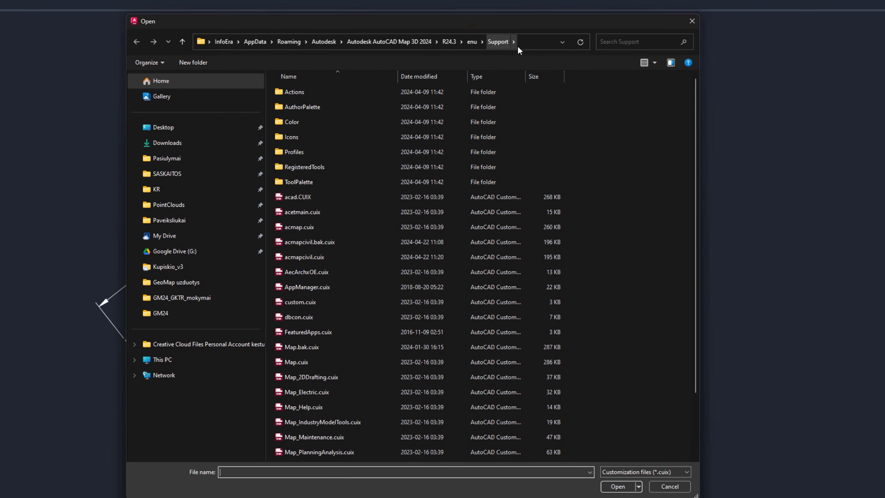
pyautogui.click(531, 40)
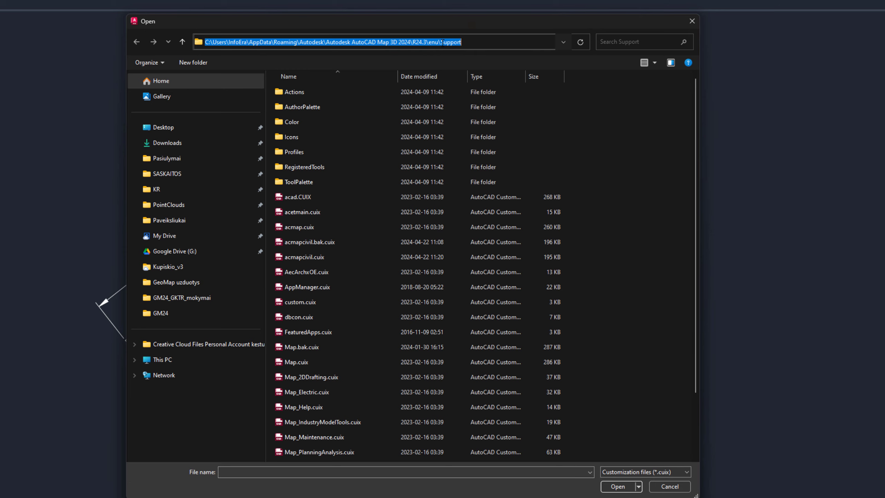
pyautogui.click(477, 43)
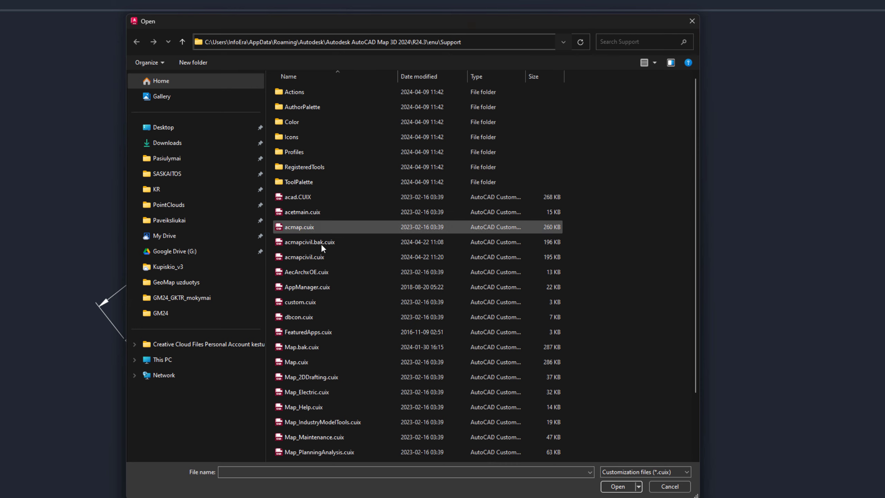
# Step: Go to the %appdata% folder in the file browser and show its full path, highlighting the user folder name
pyautogui.click(275, 476)
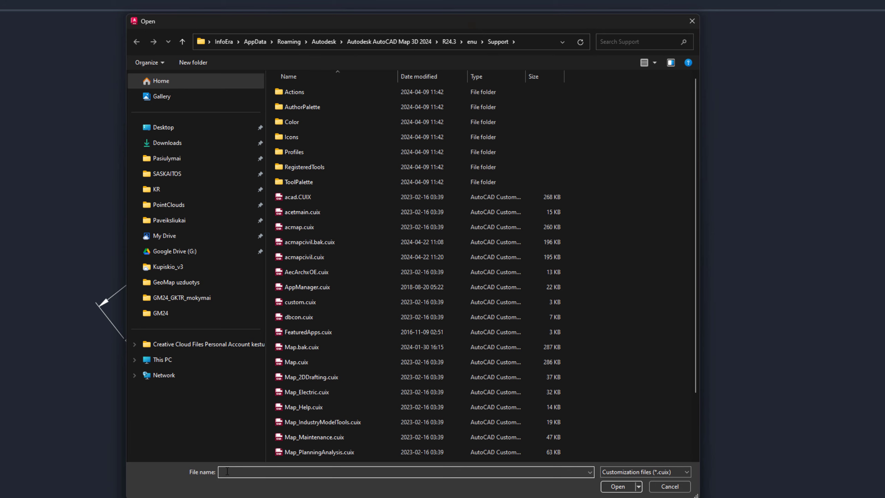
pyautogui.write('%appdata%')
pyautogui.click(618, 486)
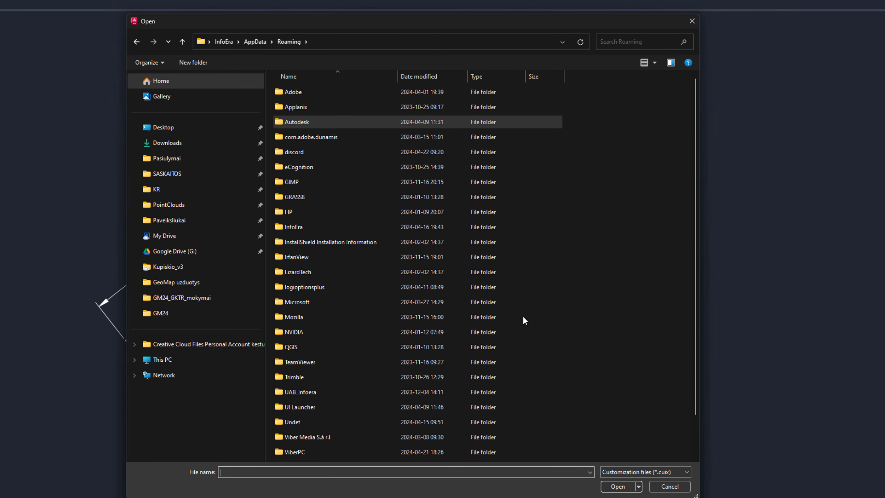
pyautogui.click(385, 43)
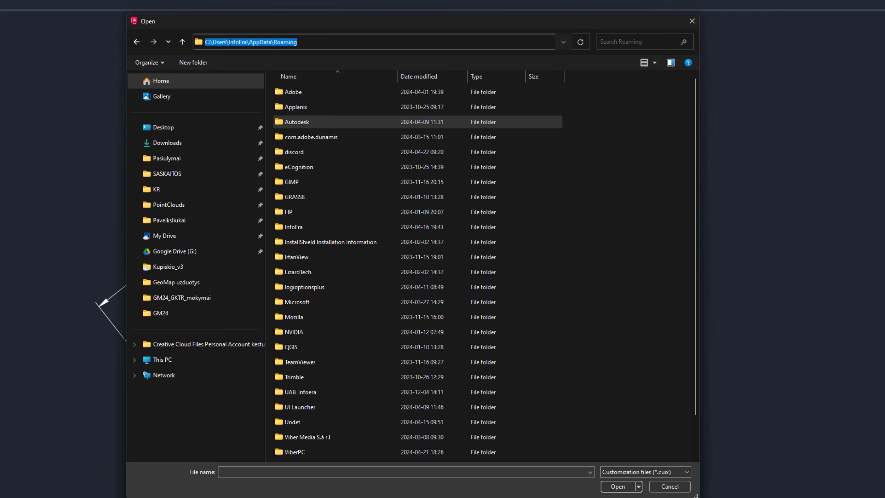
pyautogui.moveTo(230, 41); pyautogui.dragTo(246, 42)
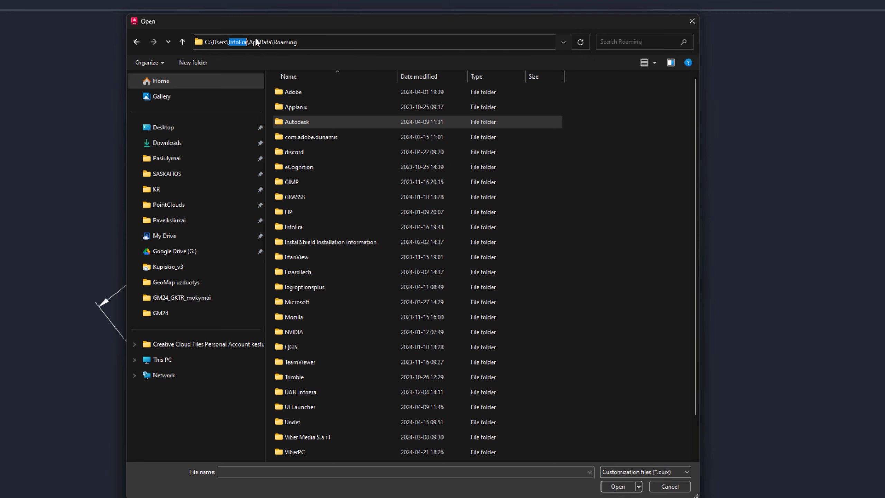
pyautogui.click(303, 42)
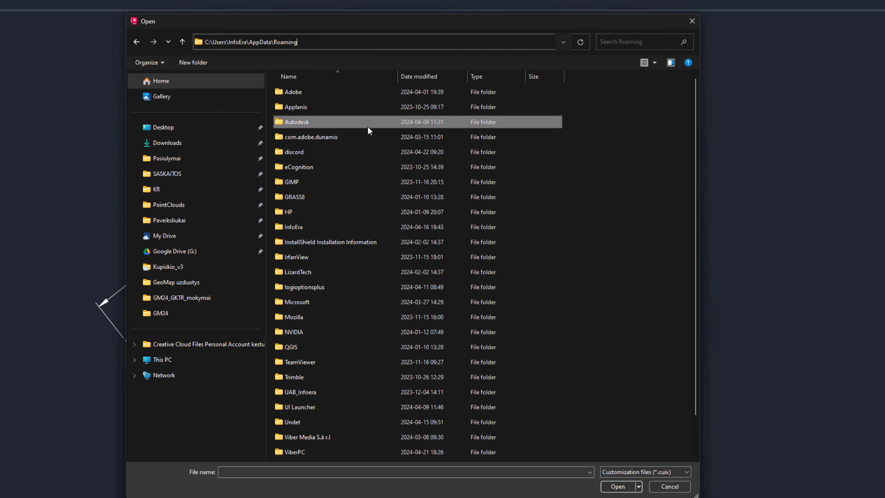
# Step: Browse from Roaming to the Support folder through Autodesk, Autodesk AutoCAD Map 3D 2024, R24.3 and enu
pyautogui.click(284, 122)
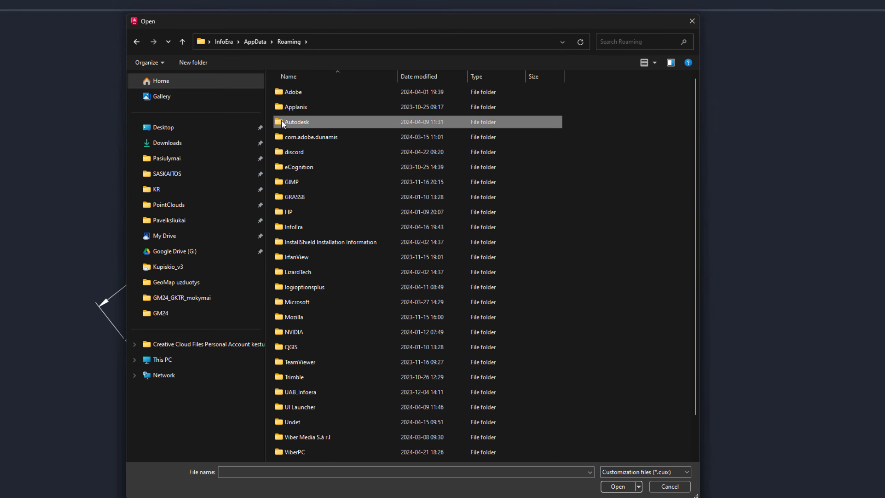
pyautogui.doubleClick(284, 122)
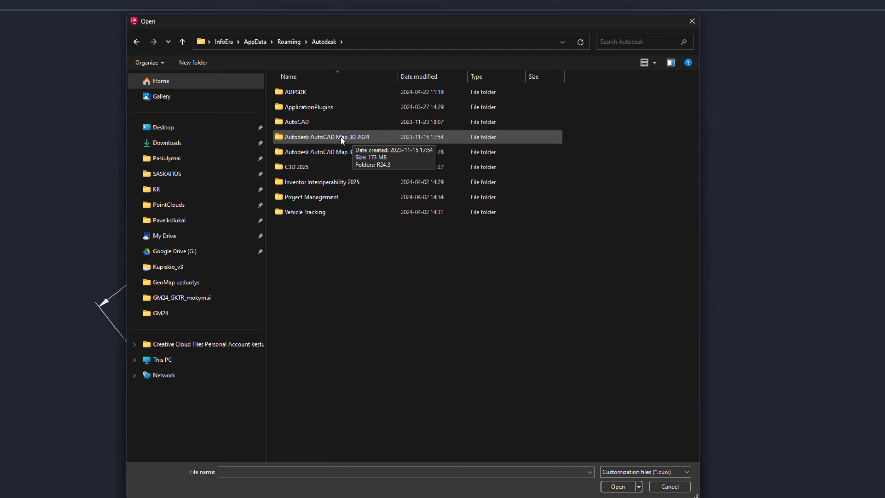
pyautogui.doubleClick(340, 137)
pyautogui.click(308, 96)
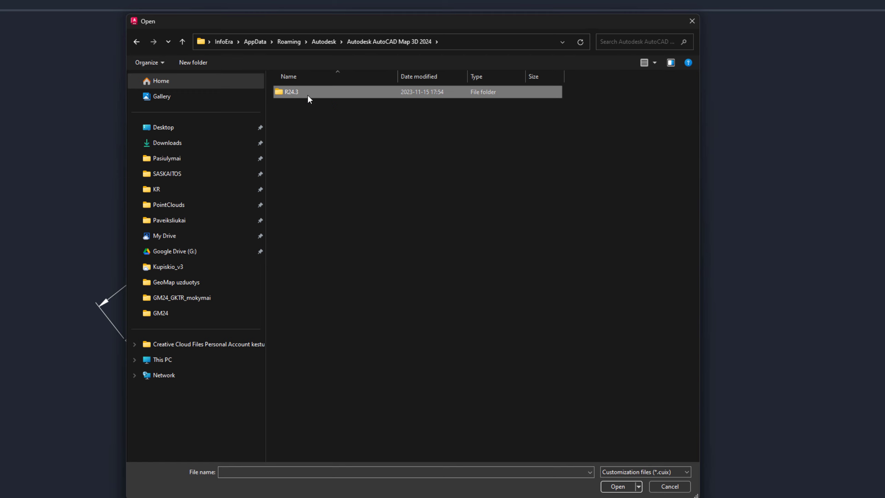
pyautogui.doubleClick(292, 94)
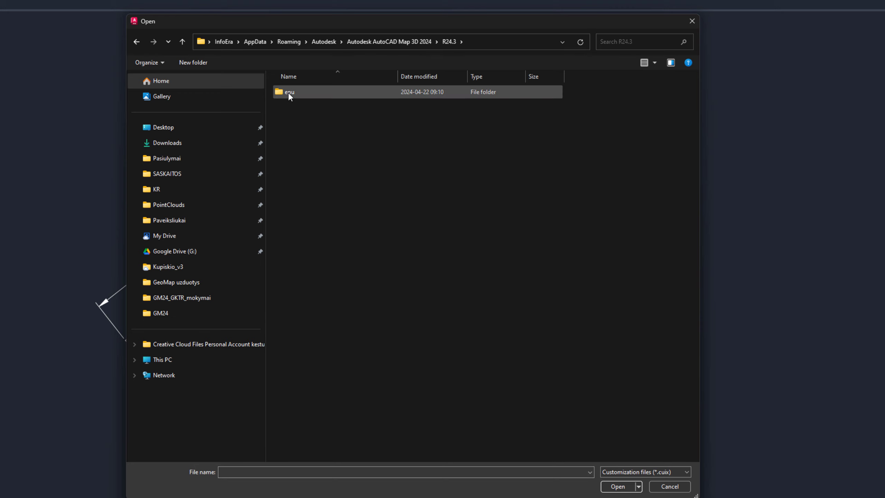
pyautogui.doubleClick(288, 92)
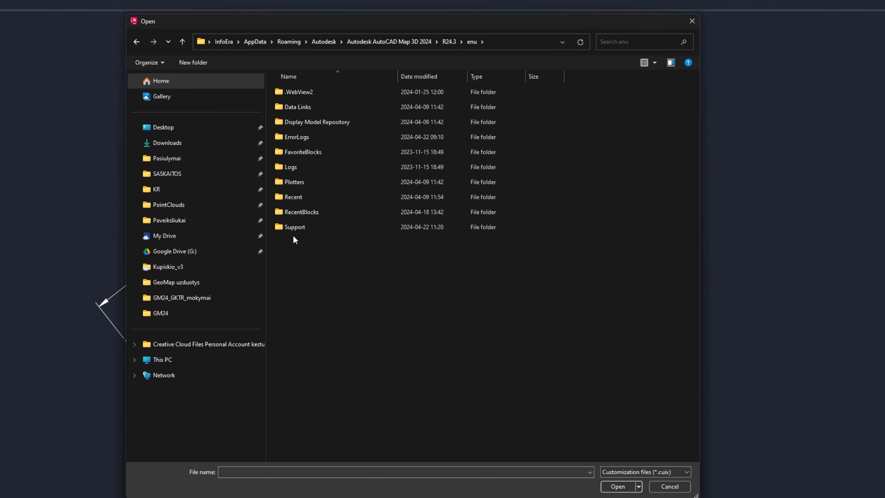
pyautogui.click(272, 225)
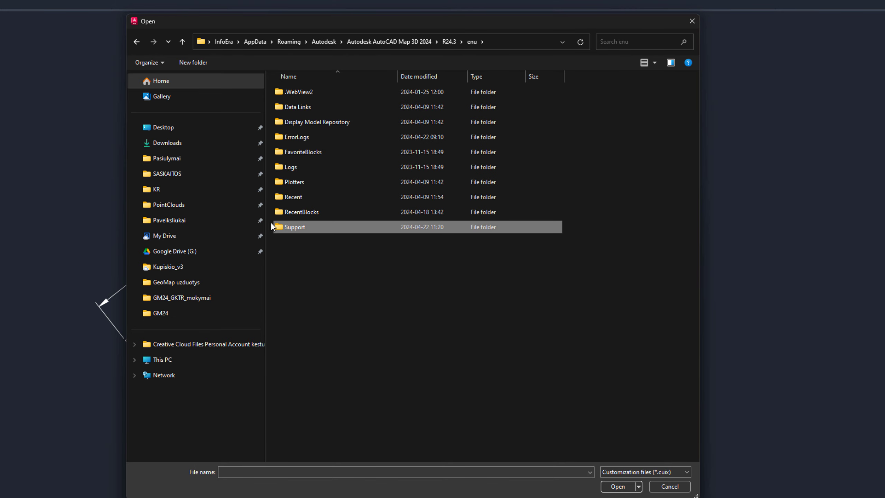
pyautogui.doubleClick(291, 226)
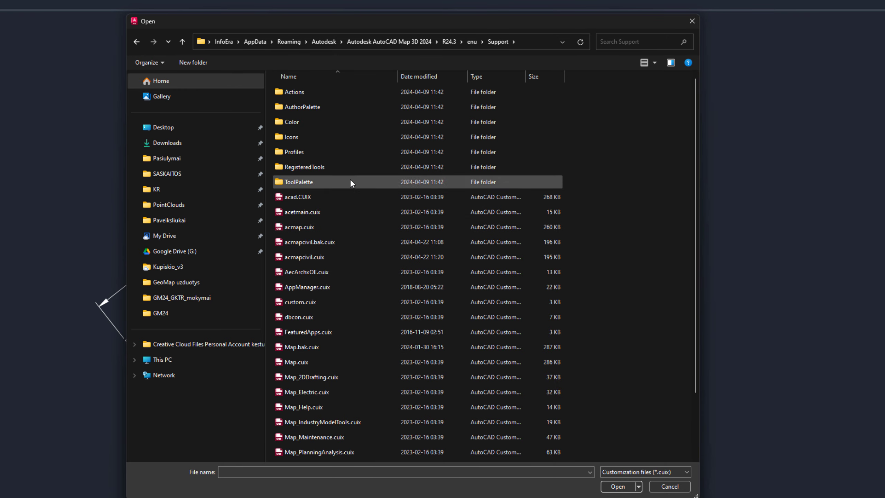
# Step: Load acmapcivil.cuix as the transfer source file and expand its Toolbars node
pyautogui.click(298, 257)
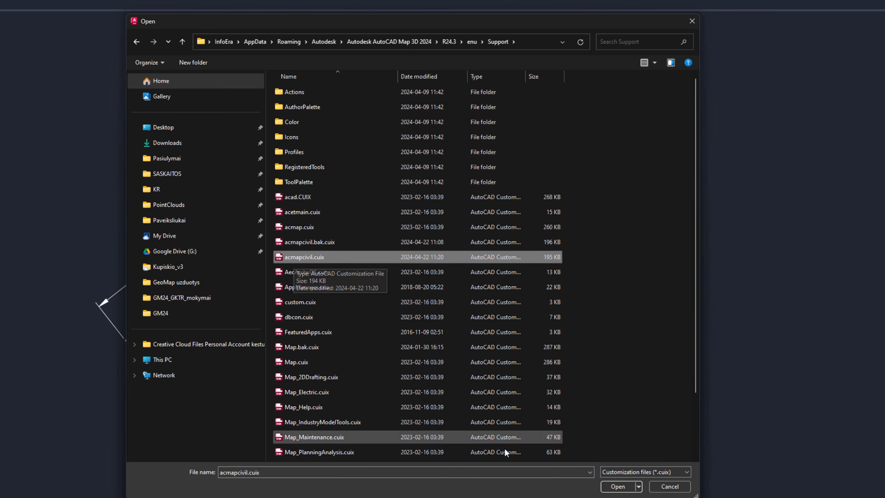
pyautogui.click(618, 487)
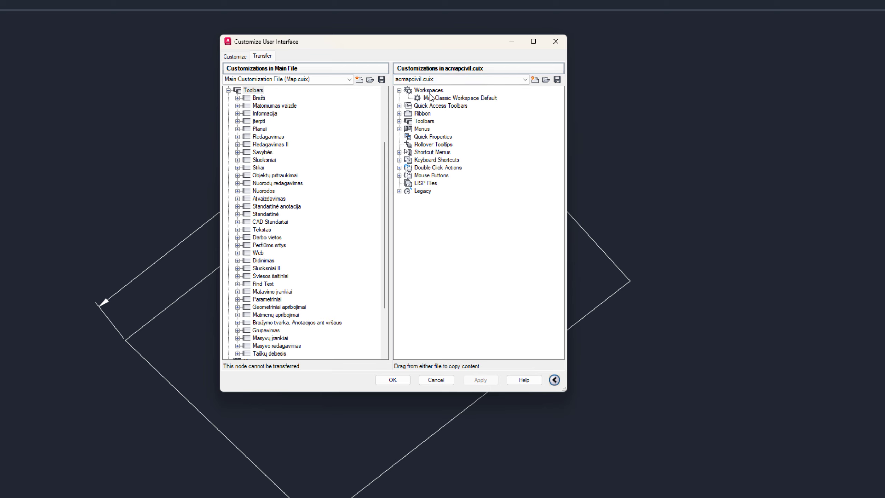
pyautogui.click(400, 121)
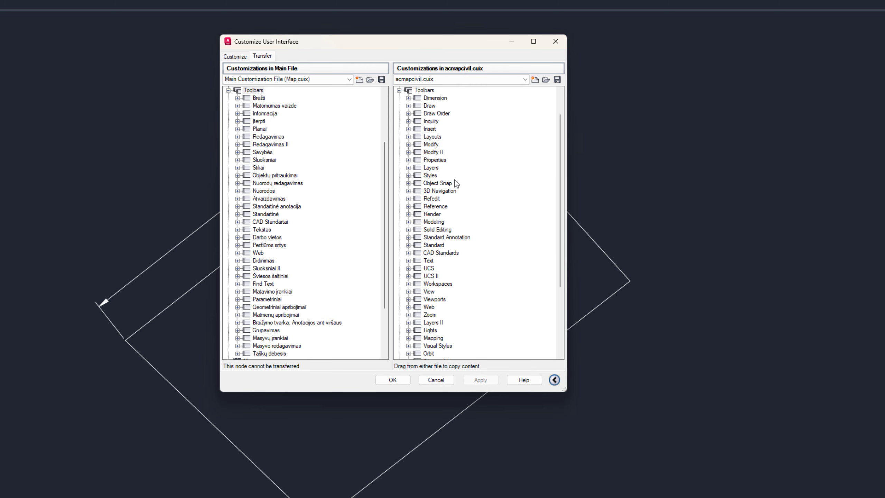
# Step: Duplicate the Dimension toolbar within the Toolbars node of acmapcivil.cuix
pyautogui.click(430, 98)
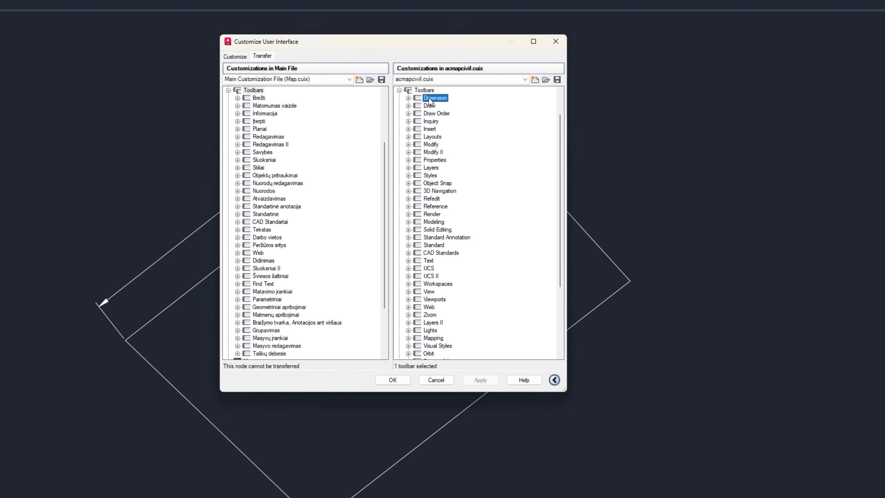
pyautogui.rightClick(428, 100)
pyautogui.click(458, 191)
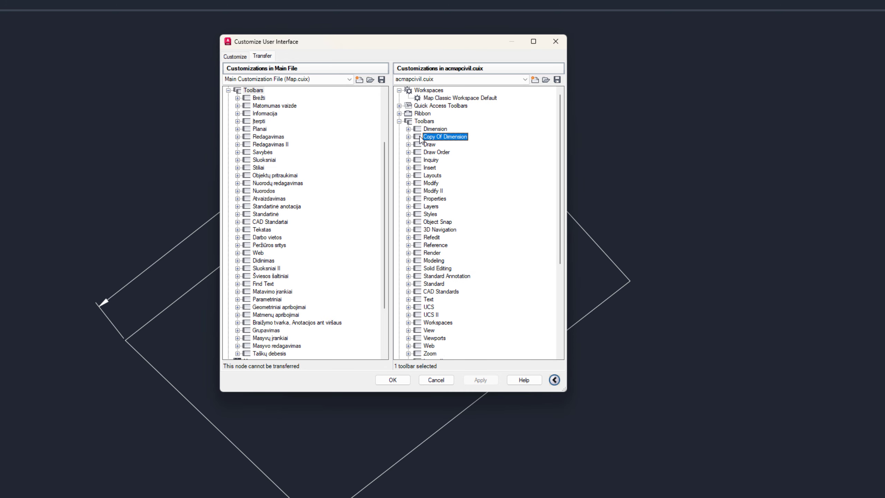
# Step: Transfer the Copy Of Dimension toolbar into the main file's Toolbars, accept the customization, and float the toolbar over the drawing area
pyautogui.moveTo(419, 139); pyautogui.dragTo(273, 95)
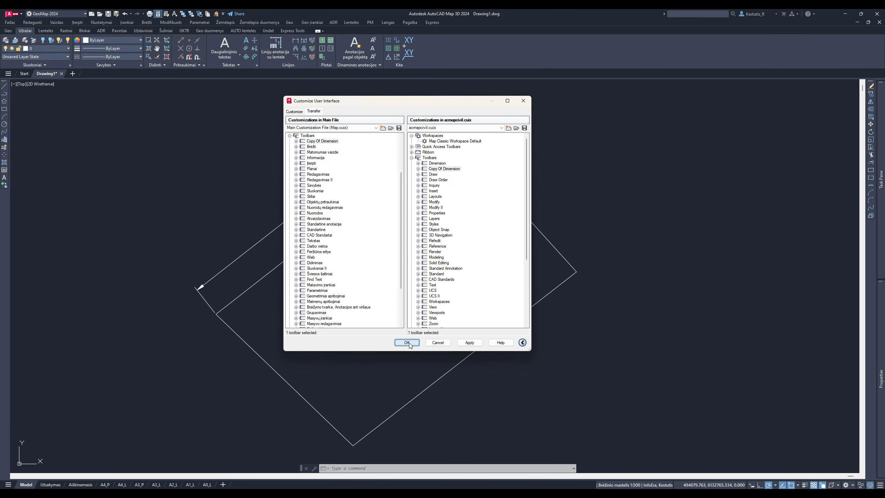
pyautogui.click(408, 343)
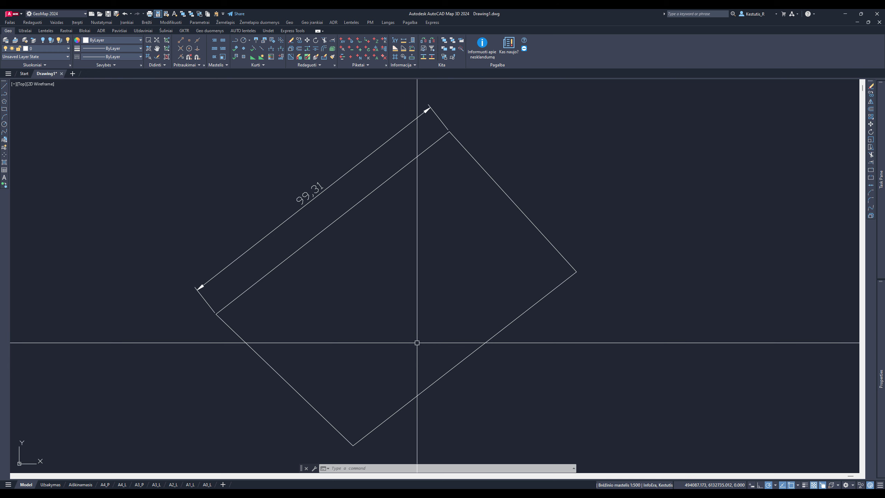
pyautogui.moveTo(0, 100); pyautogui.dragTo(118, 130)
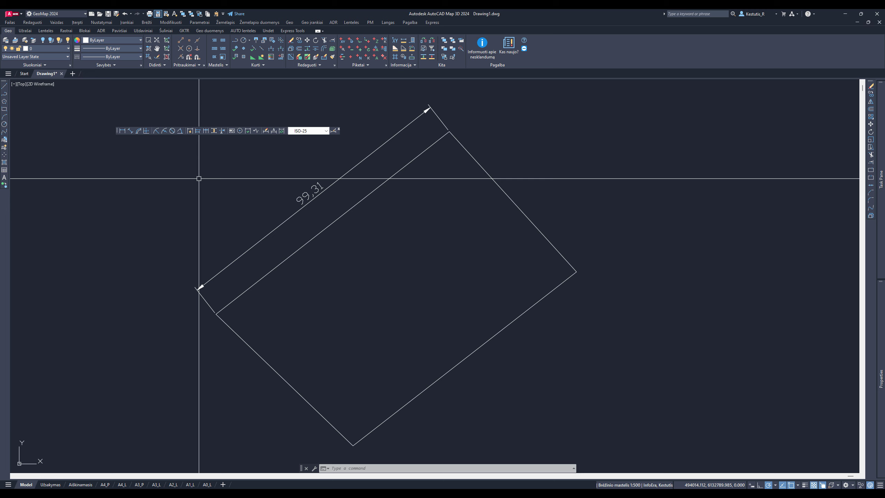
# Step: Add an aligned dimension along the quadrilateral's upper-right edge, placing the dimension line just outside the shape
pyautogui.click(130, 131)
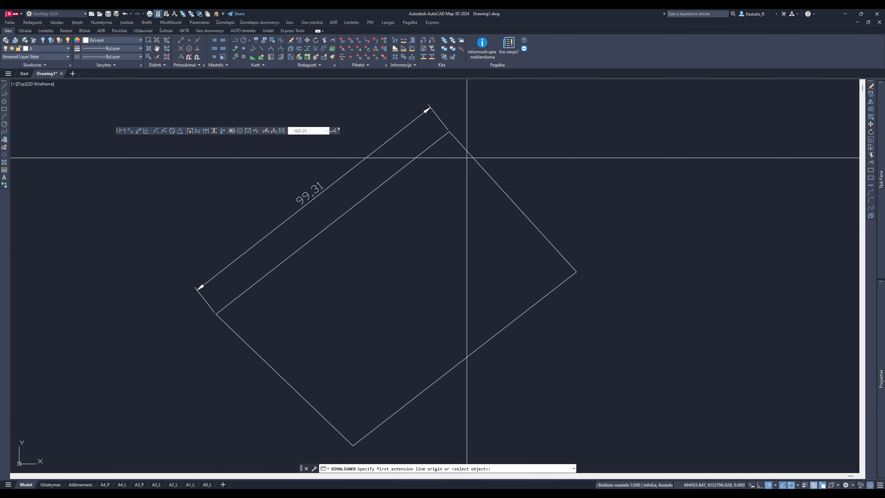
pyautogui.click(449, 132)
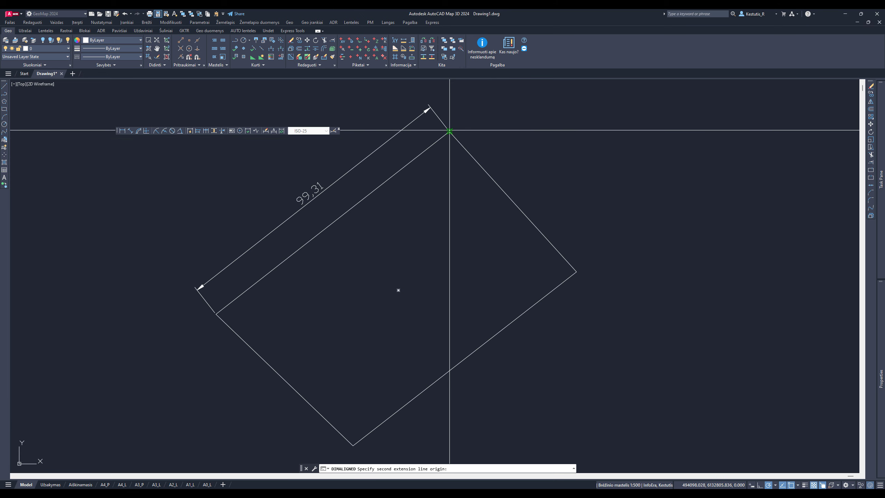
pyautogui.click(575, 272)
pyautogui.click(526, 197)
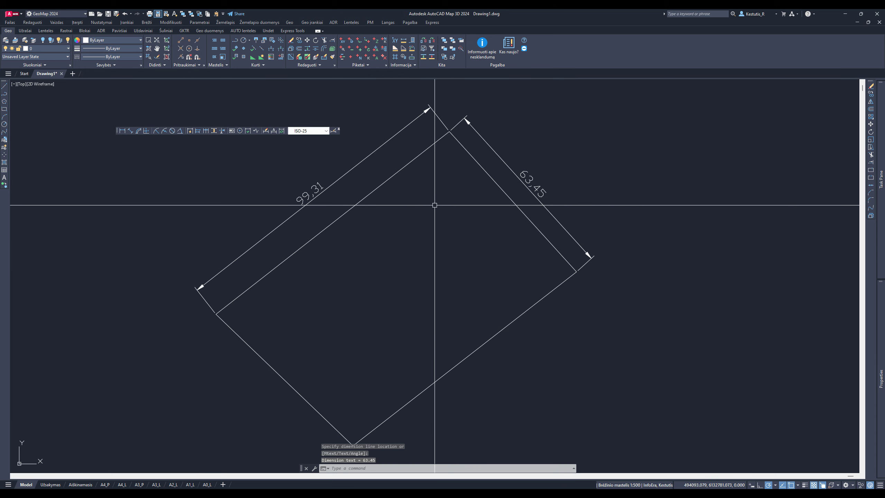
pyautogui.press('Escape')
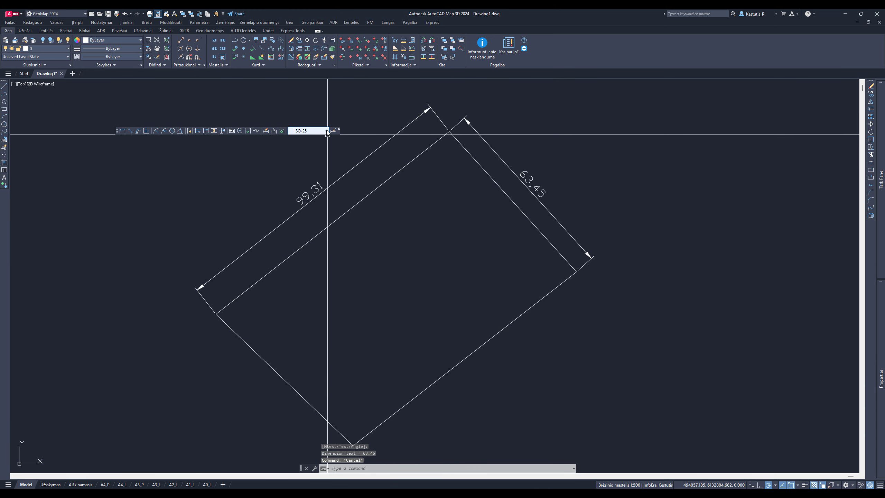
# Step: Review the available dimension styles, previewing Standard and the ISO-25 style overrides in the Dimension Style Manager
pyautogui.click(326, 131)
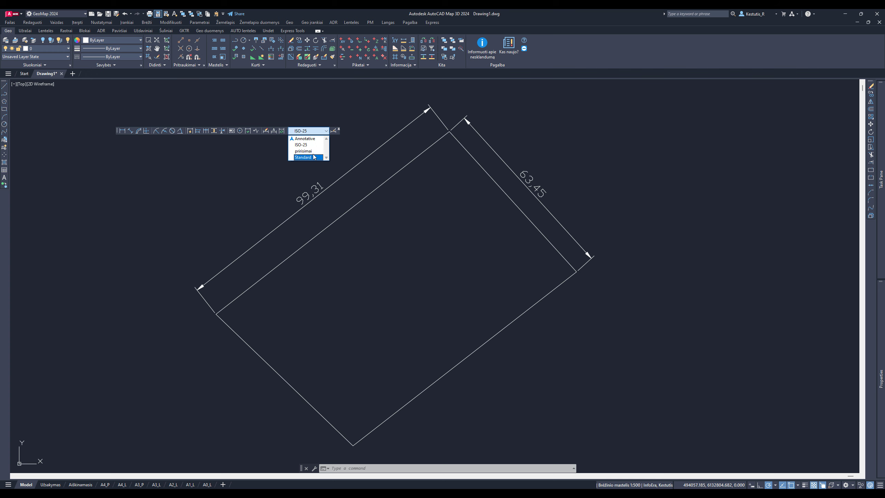
pyautogui.click(362, 118)
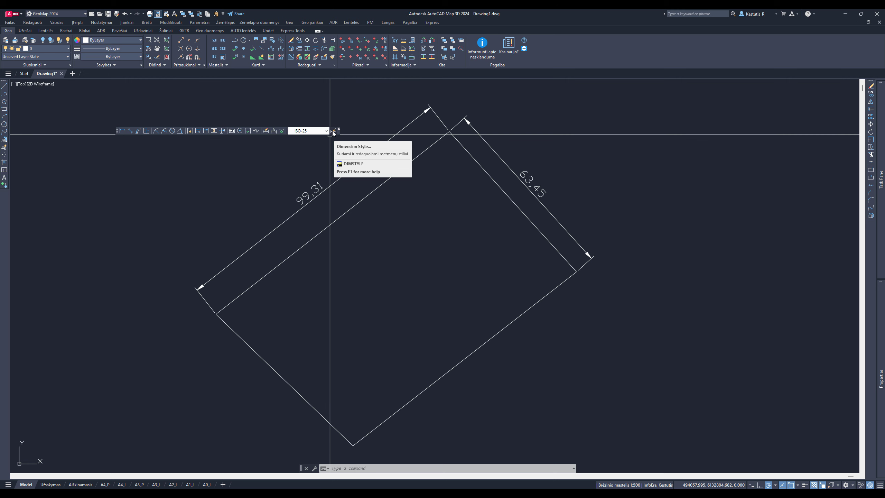
pyautogui.click(333, 132)
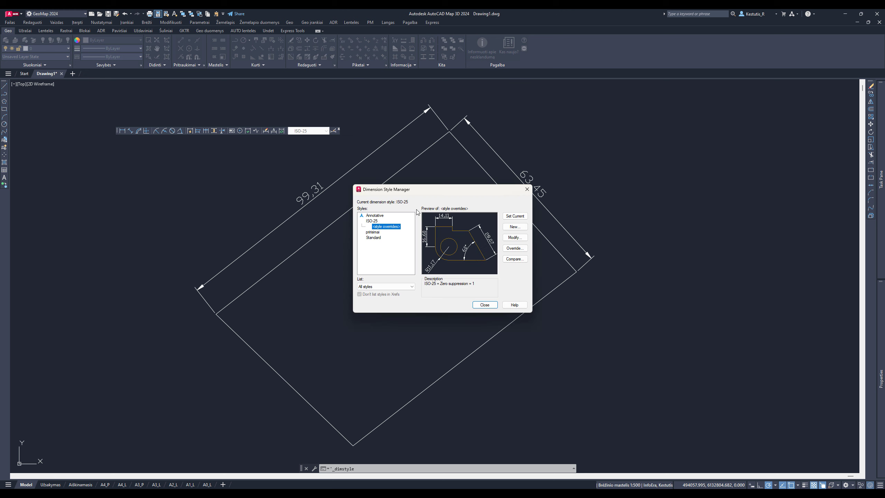
pyautogui.click(374, 238)
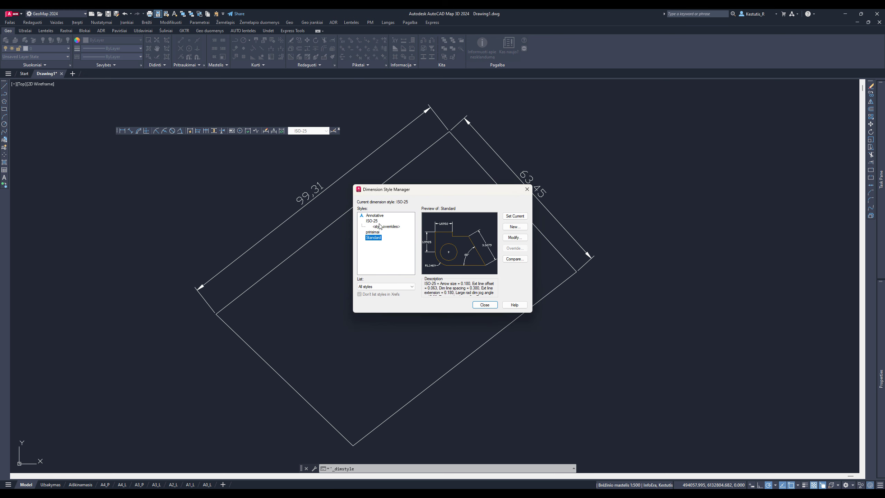
pyautogui.click(372, 221)
pyautogui.press('Down')
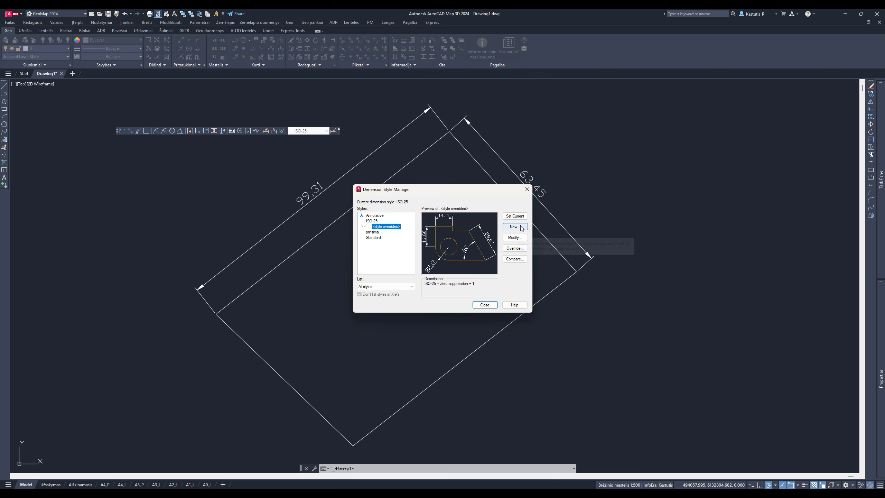
# Step: Examine the ISO-25 override settings for arrows, text, fit, primary units and alternate units, then close the Dimension Style Manager
pyautogui.click(517, 246)
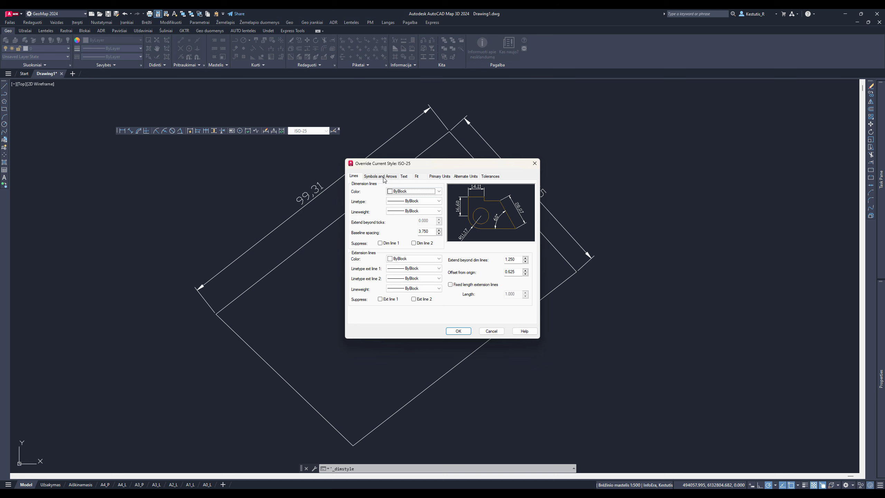
pyautogui.click(384, 176)
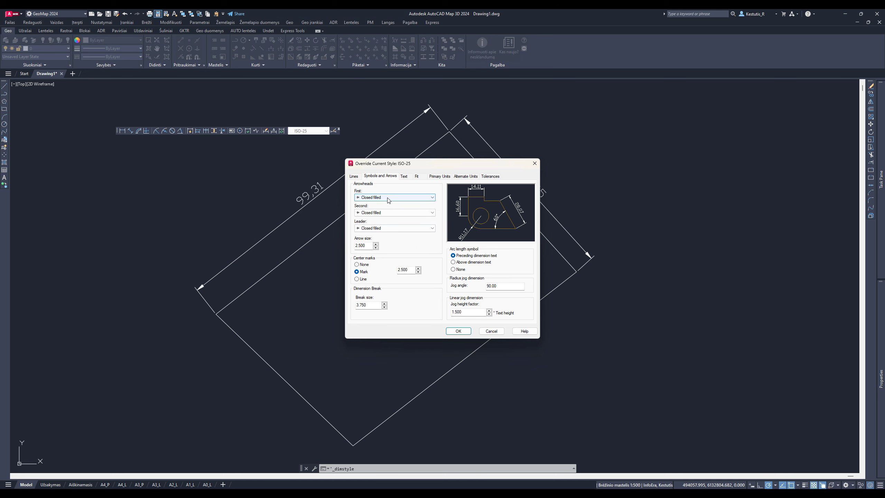
pyautogui.click(387, 198)
pyautogui.click(387, 197)
pyautogui.click(403, 177)
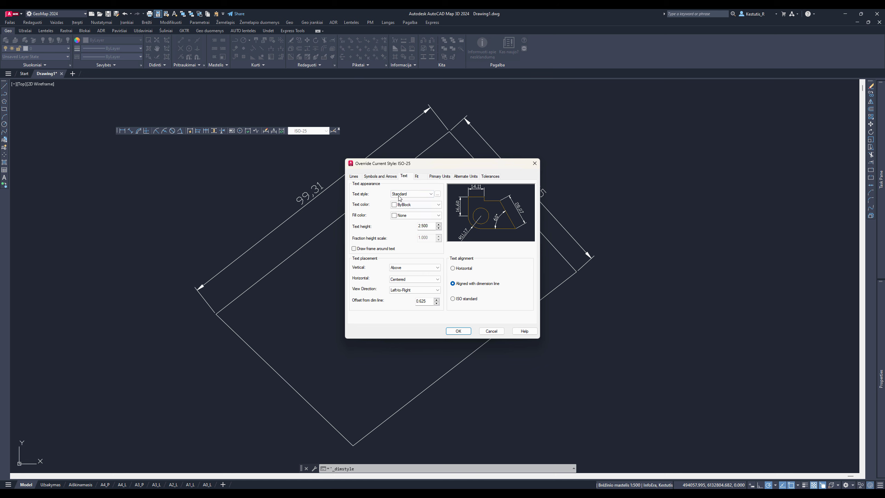
pyautogui.click(416, 177)
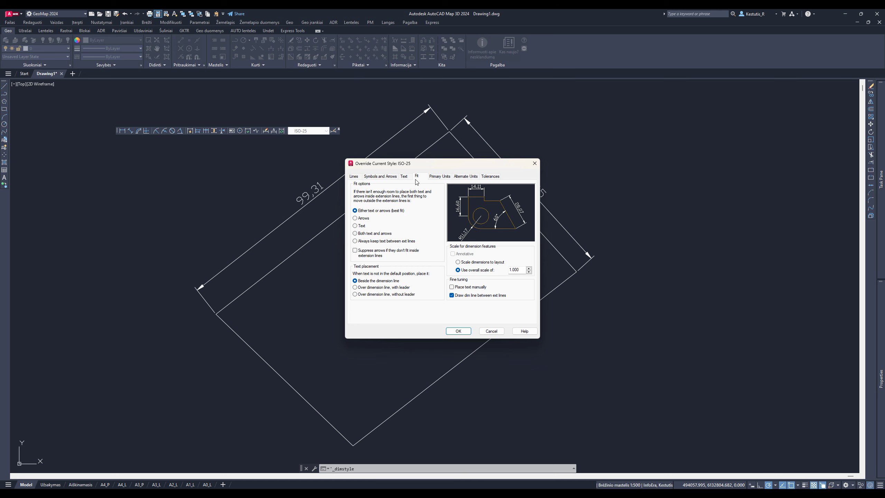
pyautogui.click(441, 176)
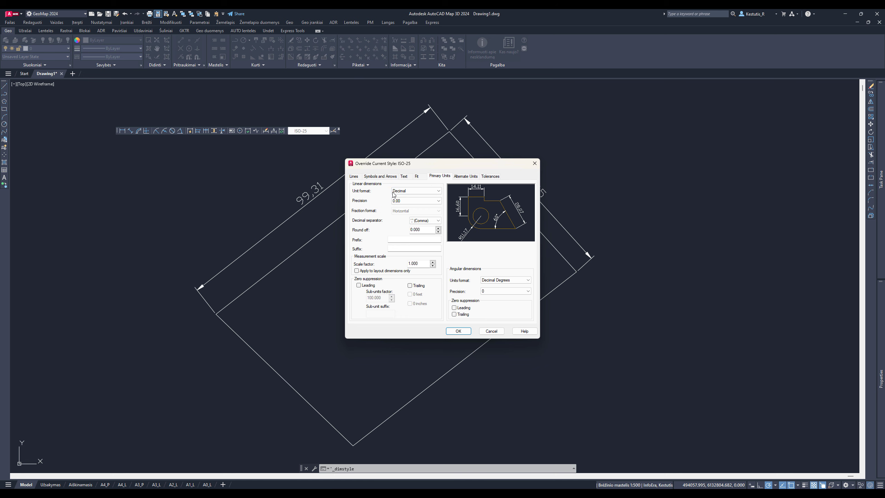
pyautogui.click(422, 189)
pyautogui.click(422, 188)
pyautogui.click(463, 176)
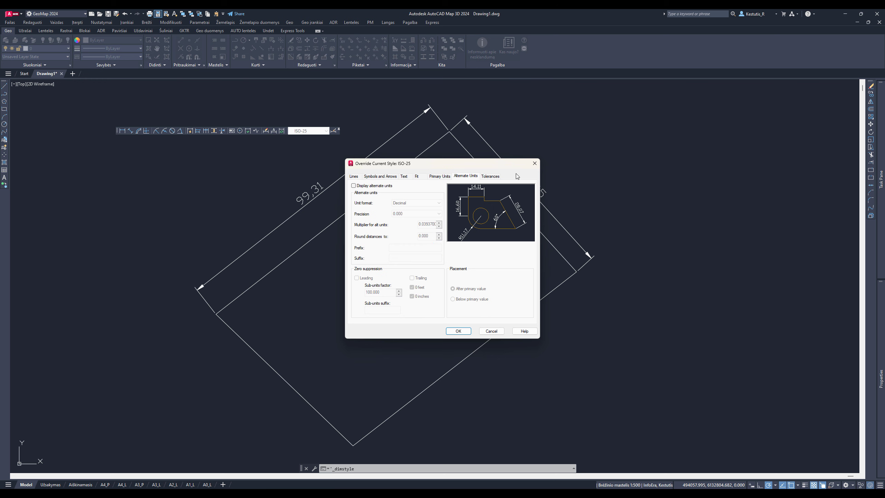
pyautogui.click(459, 331)
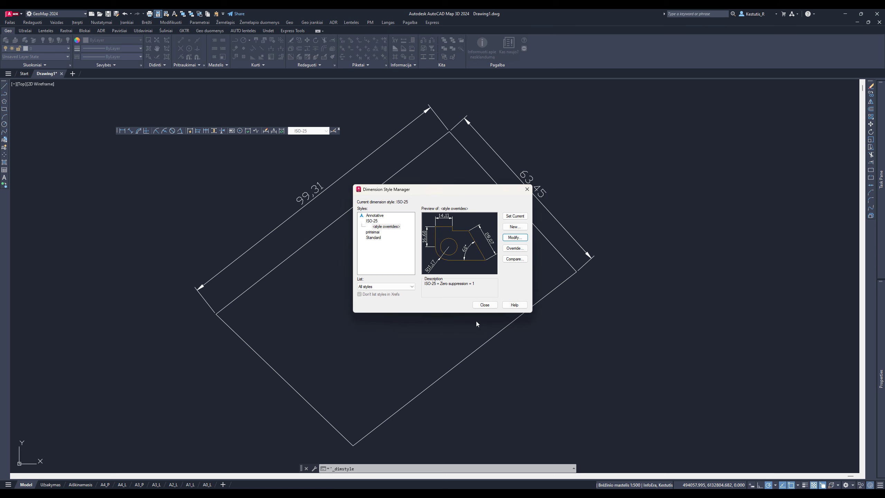
pyautogui.click(485, 305)
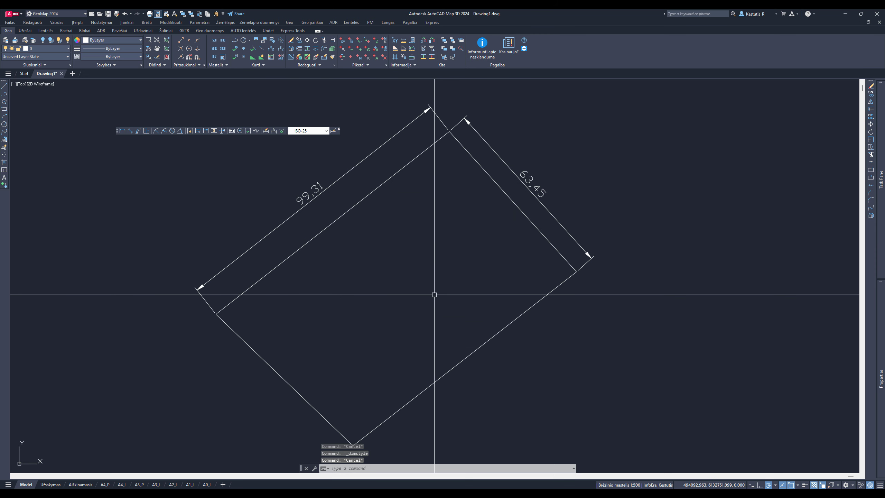